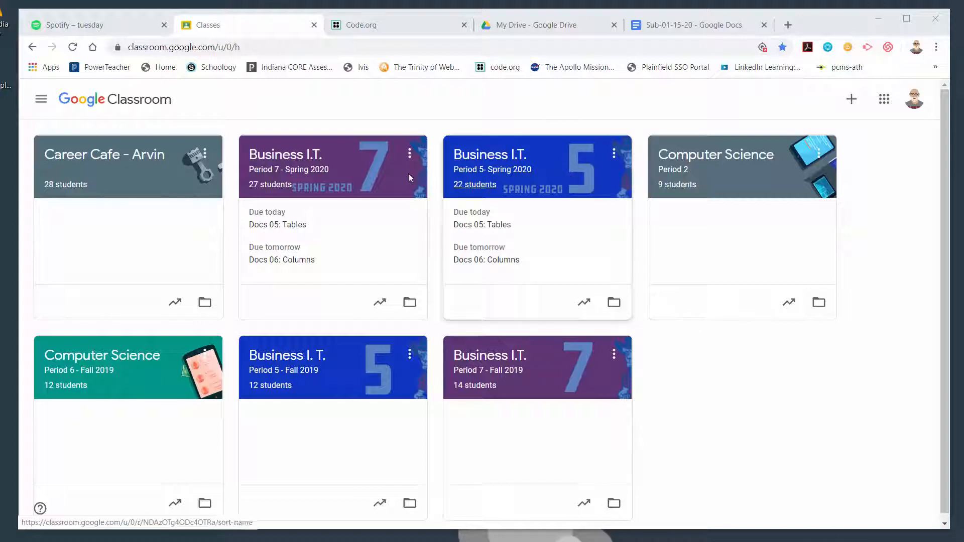
- Open the Business I.T. Period 5- Spring 2020 class and go to its Classwork page
click(574, 173)
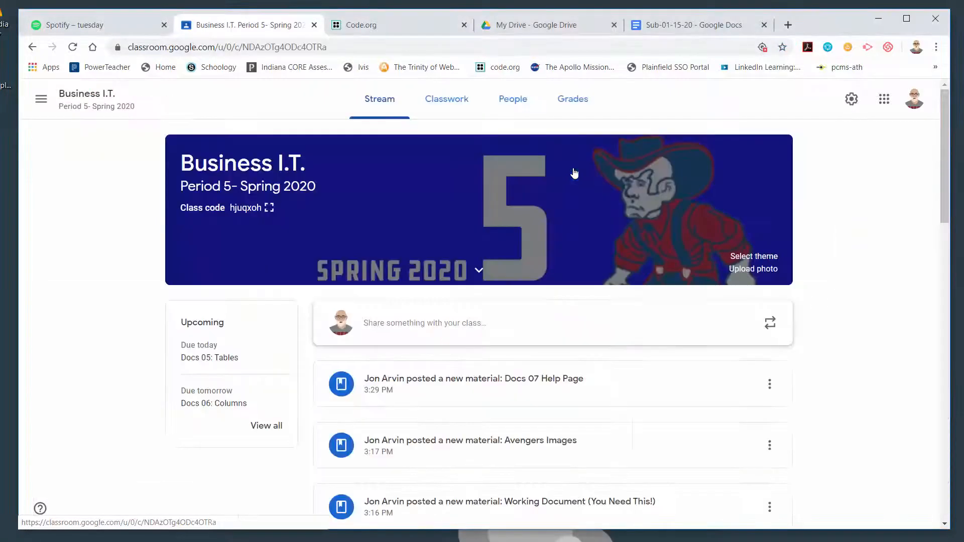
click(460, 104)
click(316, 281)
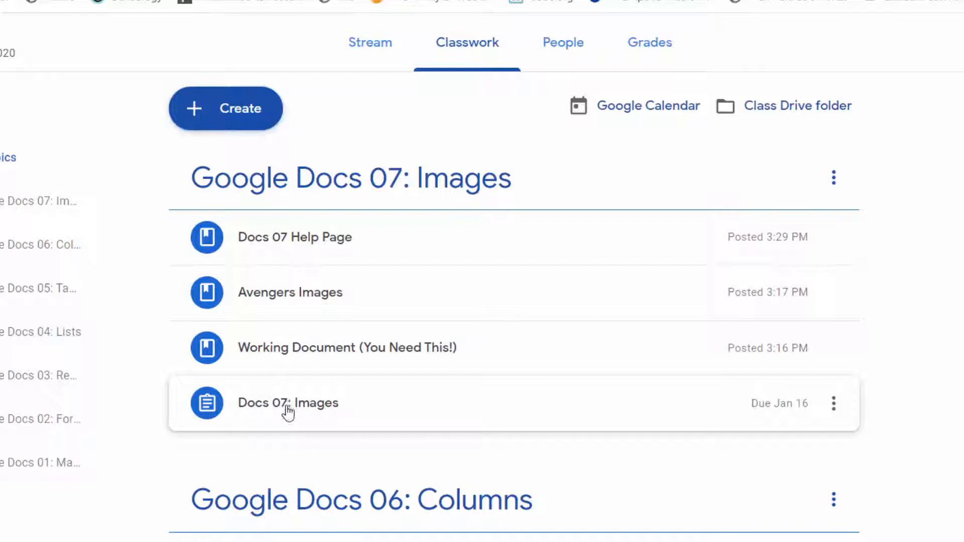
- Examine the attachments of the Working Document, Avengers Images and Docs 07 Help Page materials under Google Docs 07: Images
click(312, 357)
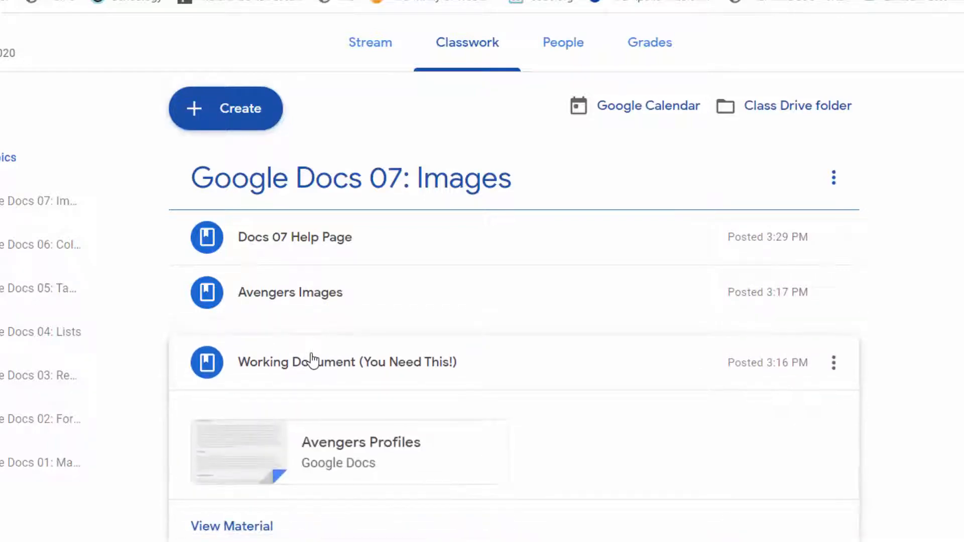
click(313, 365)
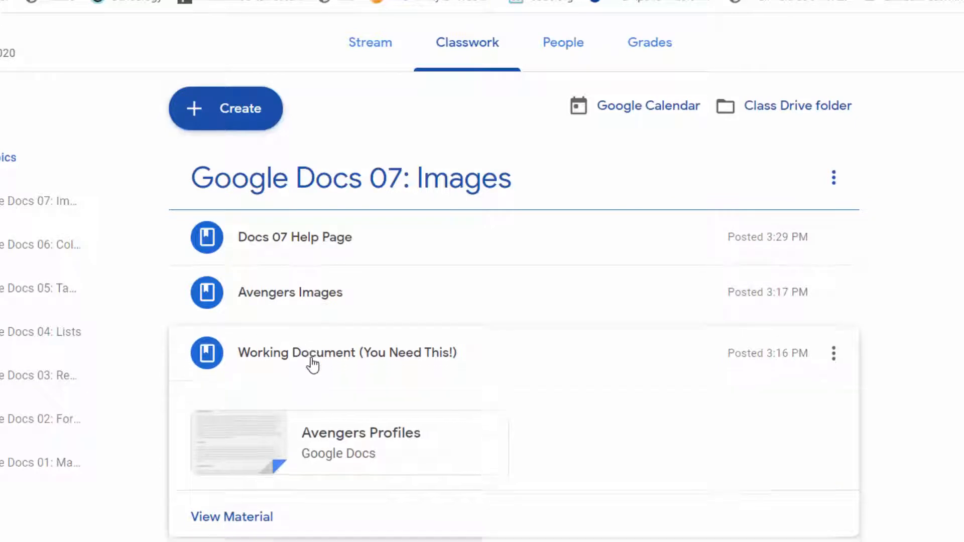
click(318, 308)
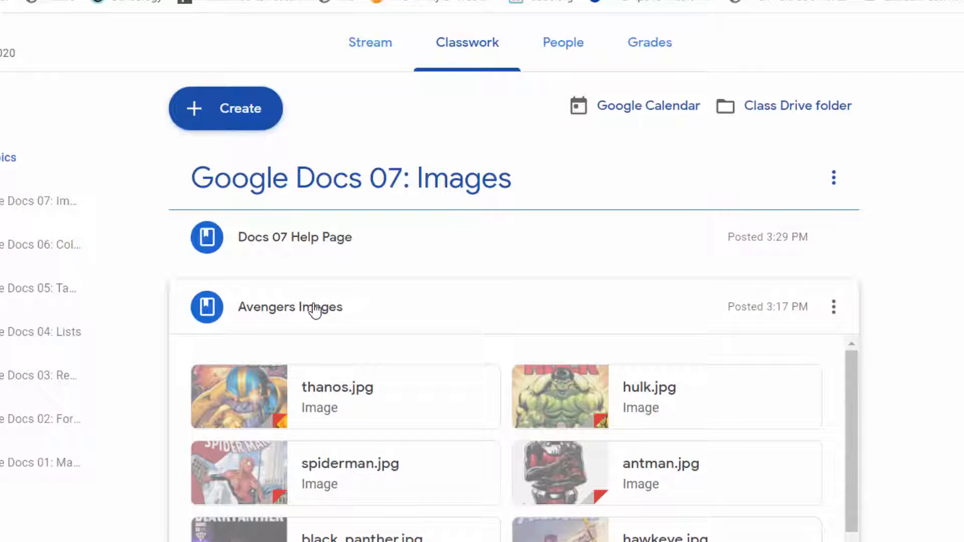
click(315, 309)
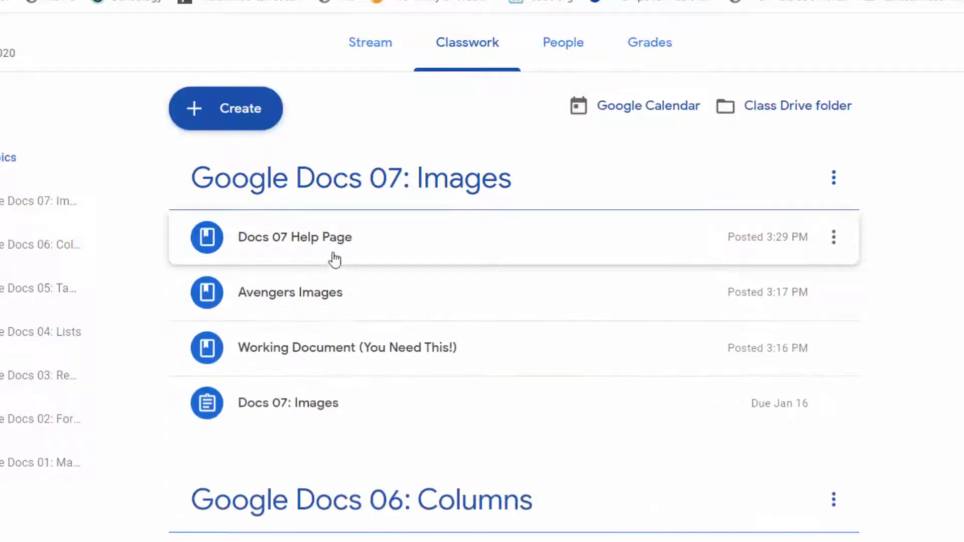
click(341, 240)
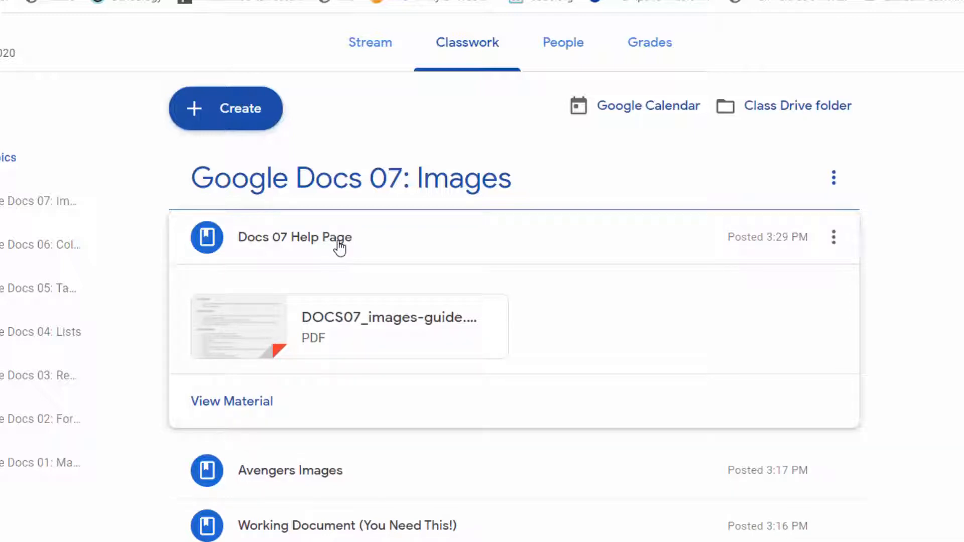
click(339, 246)
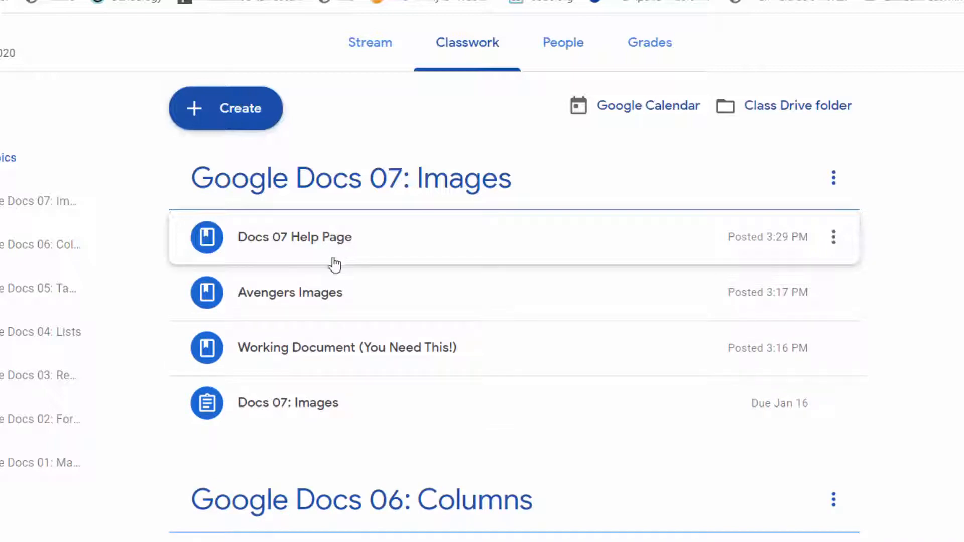
- Open the Avengers Profiles document from the Working Document (You Need This!) material and review its hero profiles
click(364, 358)
click(373, 448)
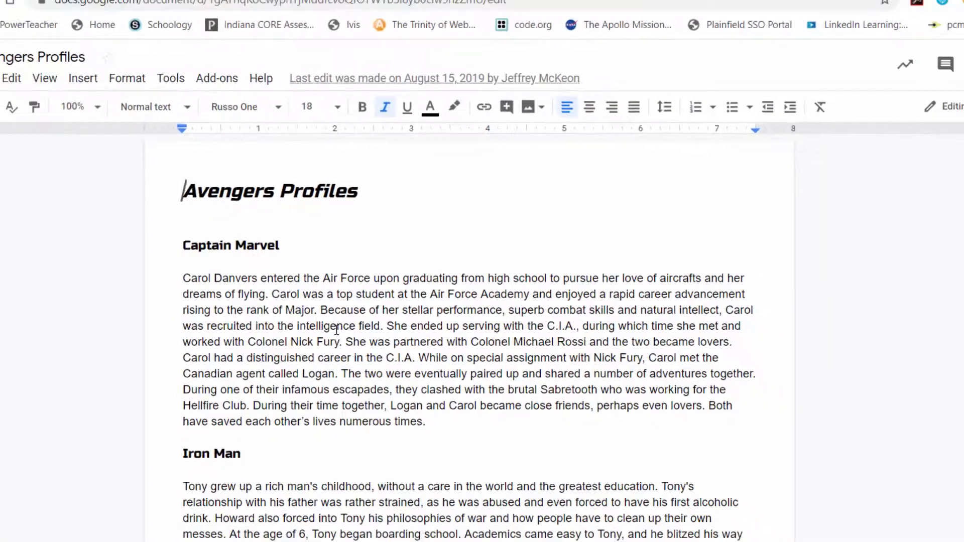
scroll(336, 329, down, 10)
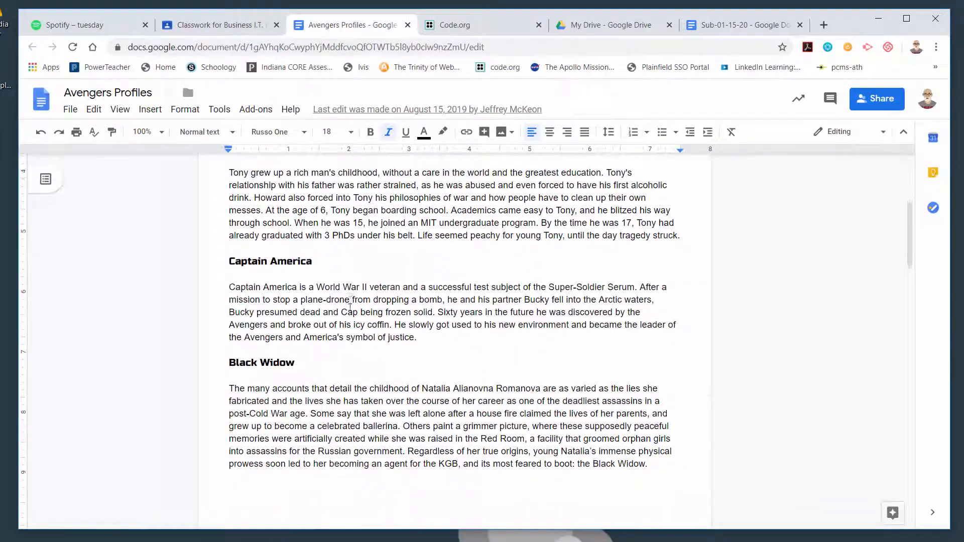
scroll(350, 307, down, 8)
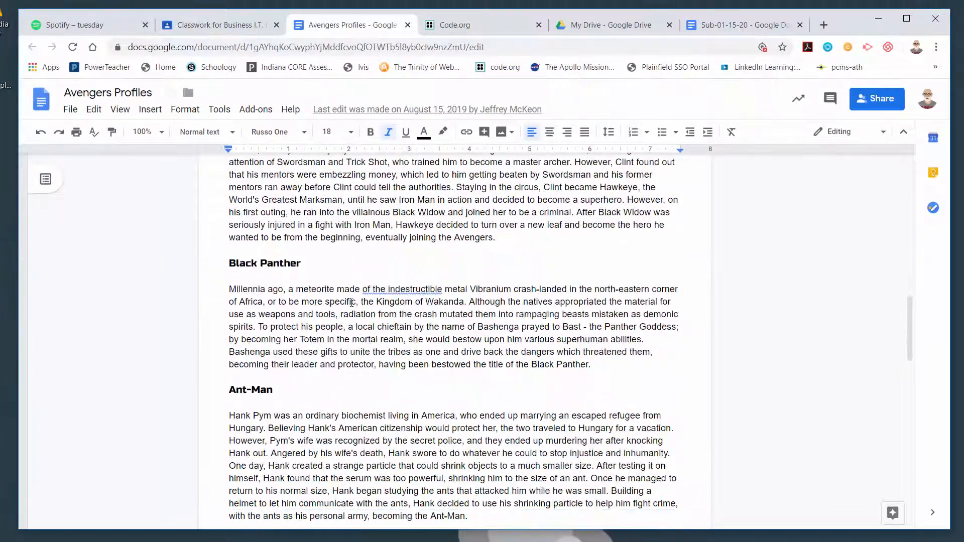
scroll(351, 301, down, 3)
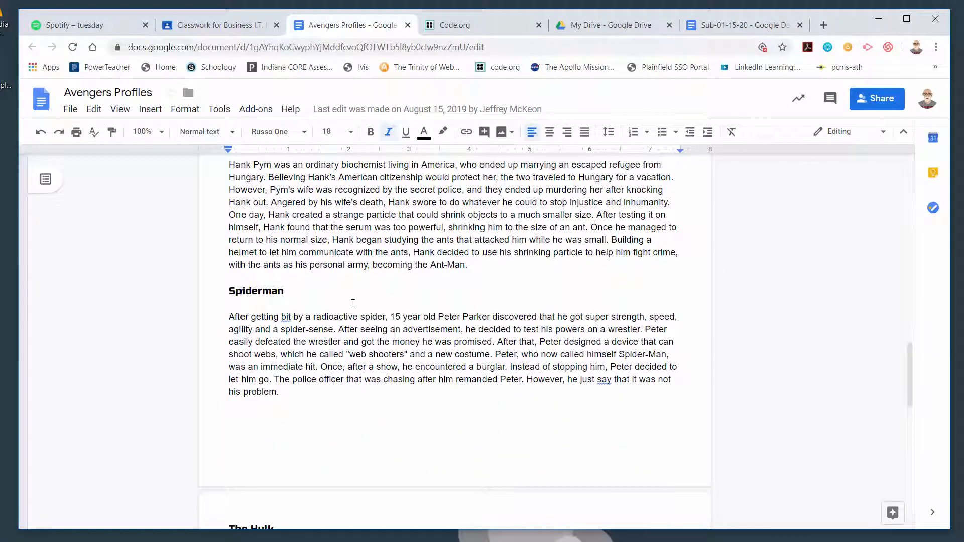
scroll(353, 303, up, 15)
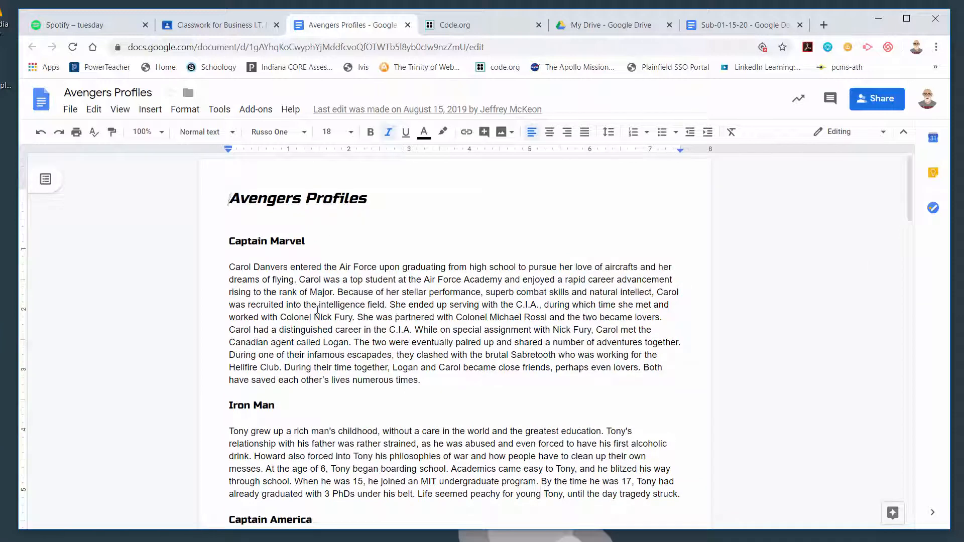
- Start a copy of the Avengers Profiles document and remove the "Copy of" prefix from its name
click(71, 109)
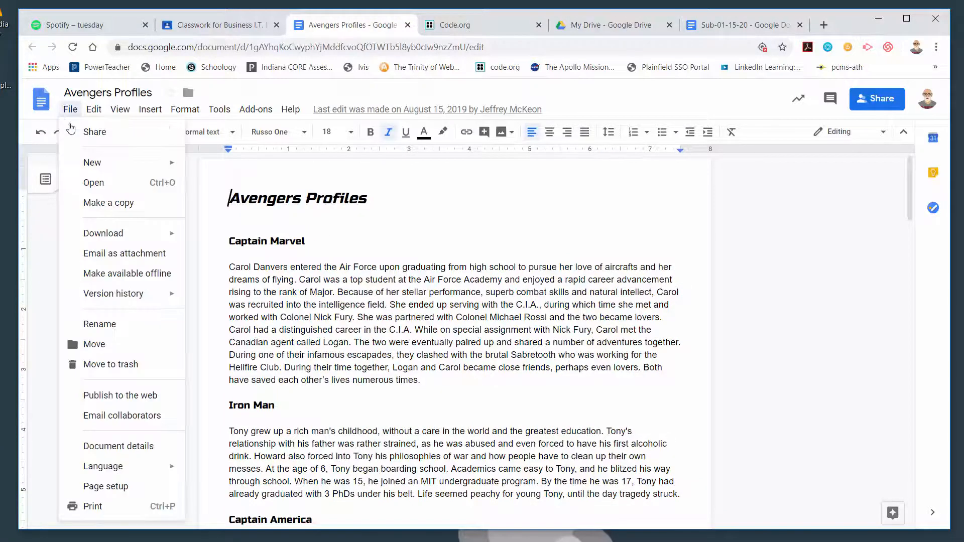
click(109, 206)
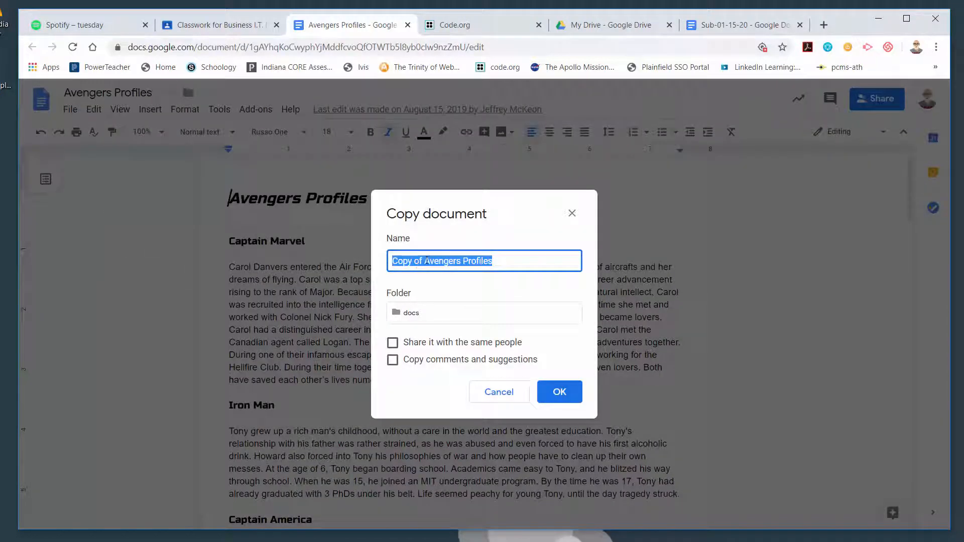
key(Right)
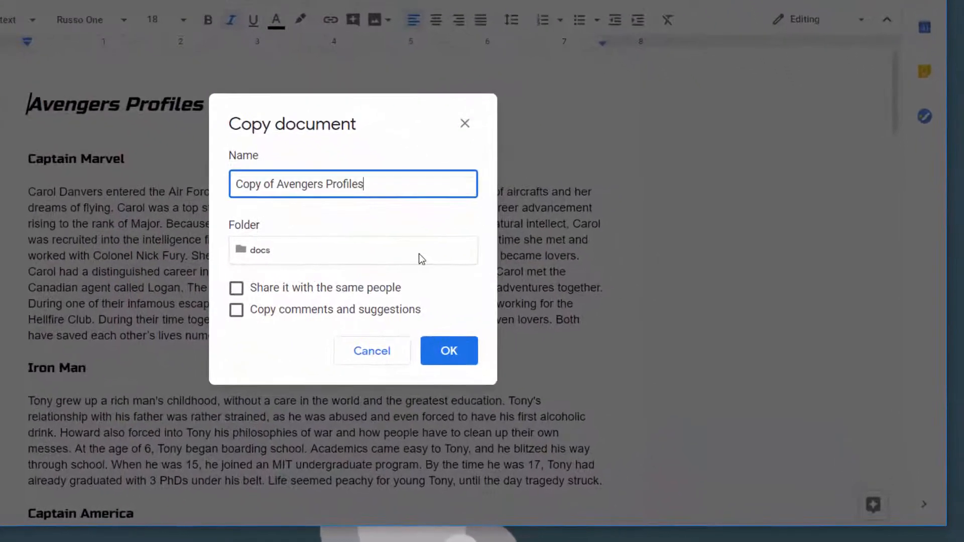
key(Left)
key(Left)
key(Left)
key(Left)
key(Left)
key(Left)
key(Left)
key(Left)
key(Left)
key(Left)
key(Left)
key(Left)
key(Left)
key(Left)
key(Left)
key(Left)
key(Left)
key(BackSpace)
key(BackSpace)
key(BackSpace)
key(BackSpace)
key(BackSpace)
key(BackSpace)
key(BackSpace)
key(BackSpace)
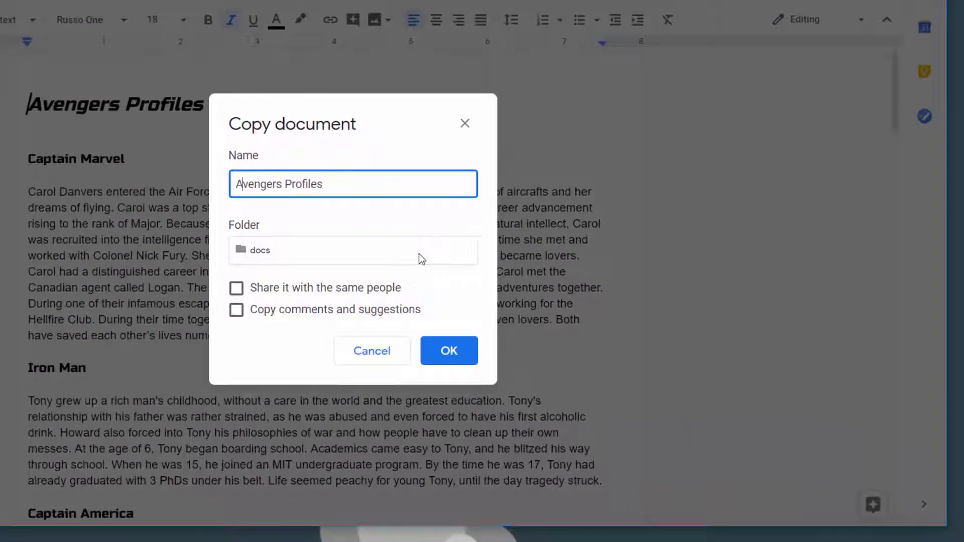
- Add "- done" to the end of the copy's name and create the copy in the docs folder
key(Right)
key(Right)
key(Right)
key(Right)
key(Right)
key(Right)
key(Right)
key(Right)
key(Right)
key(Right)
key(Right)
text(- done)
click(448, 359)
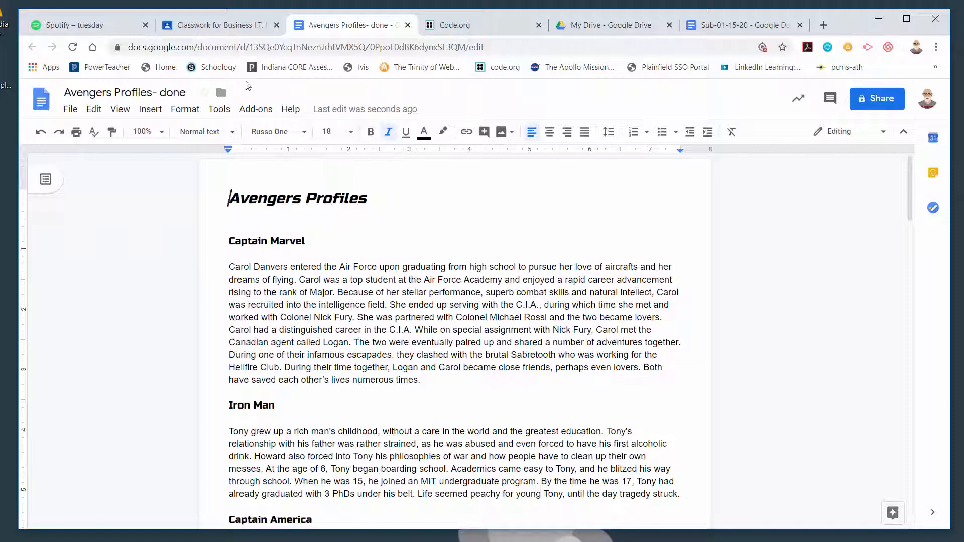
- Return to the class's Classwork page and open thanos.jpg from the Avengers Images material
click(227, 31)
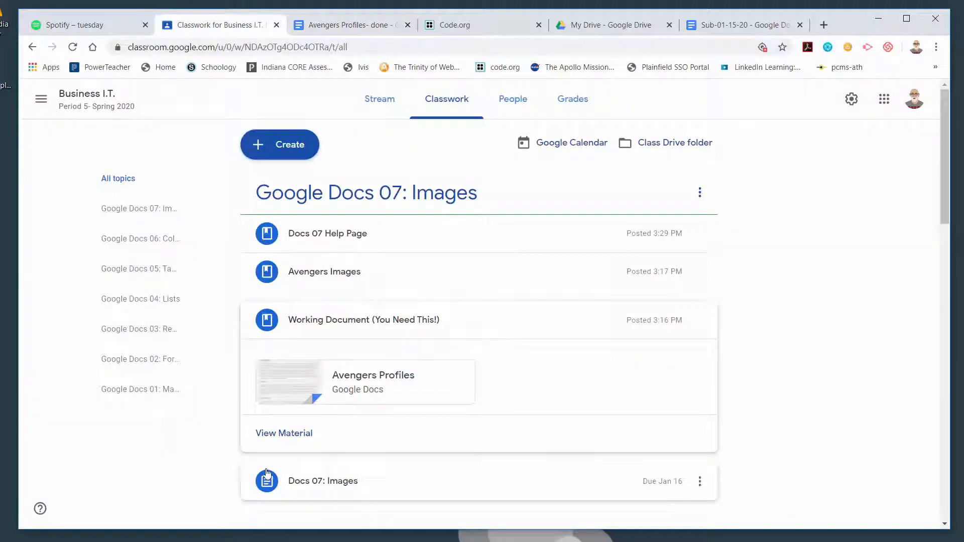
click(345, 280)
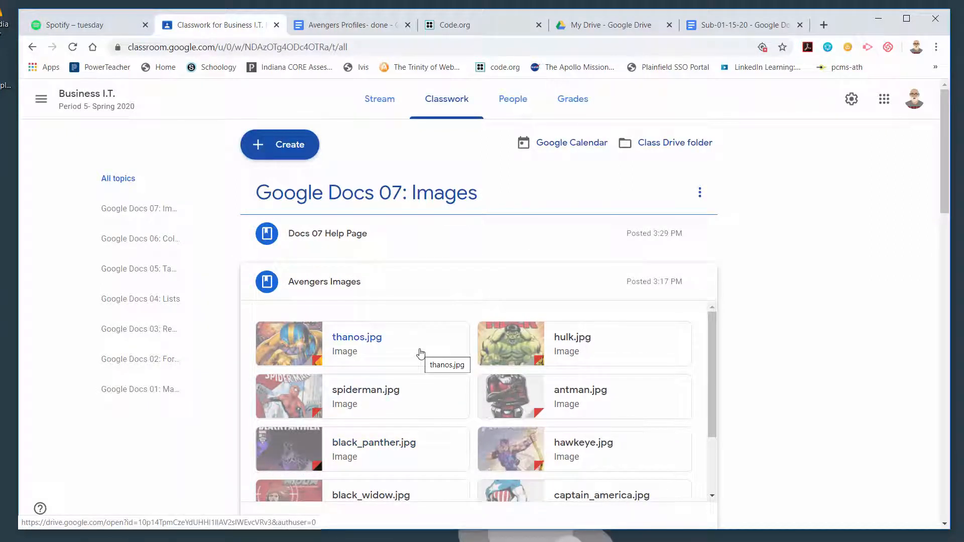
click(395, 340)
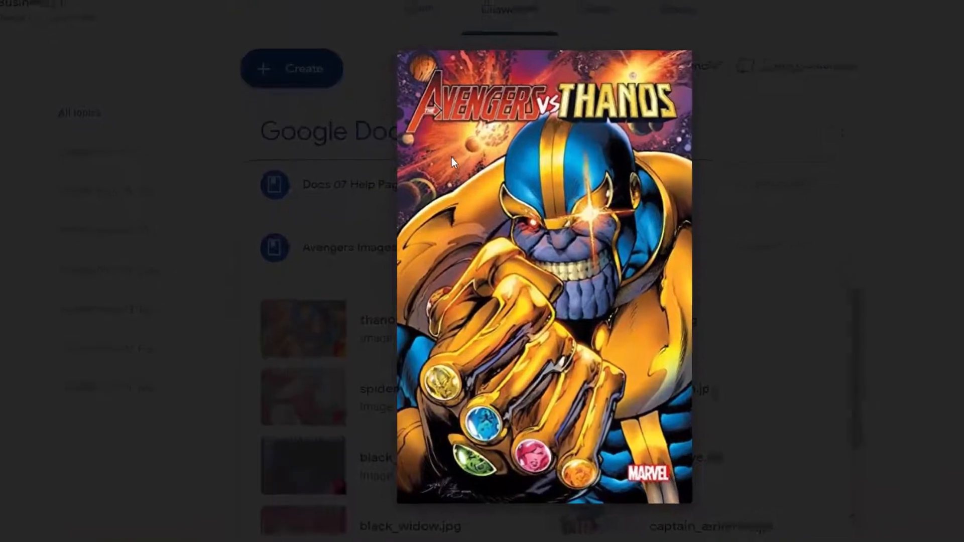
- Try to save the Thanos image in the Downloads folder as thanos.jpg, and cancel the save
right_click(407, 212)
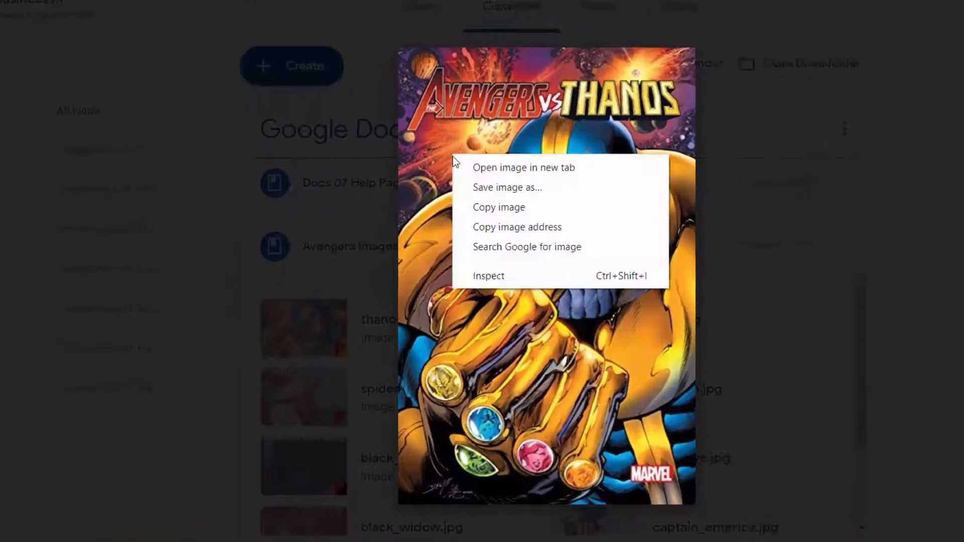
click(497, 188)
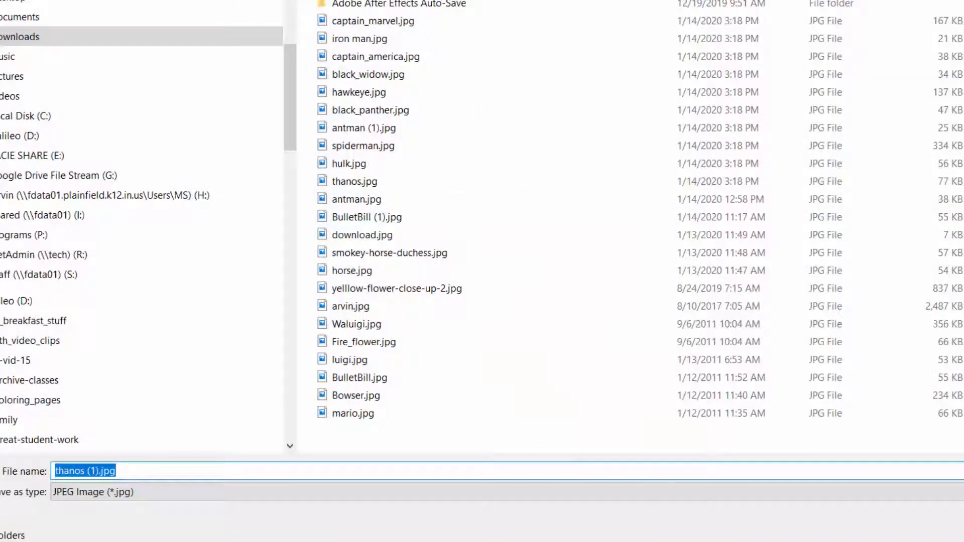
drag(963, 1, 697, 38)
drag(566, 61, 836, 12)
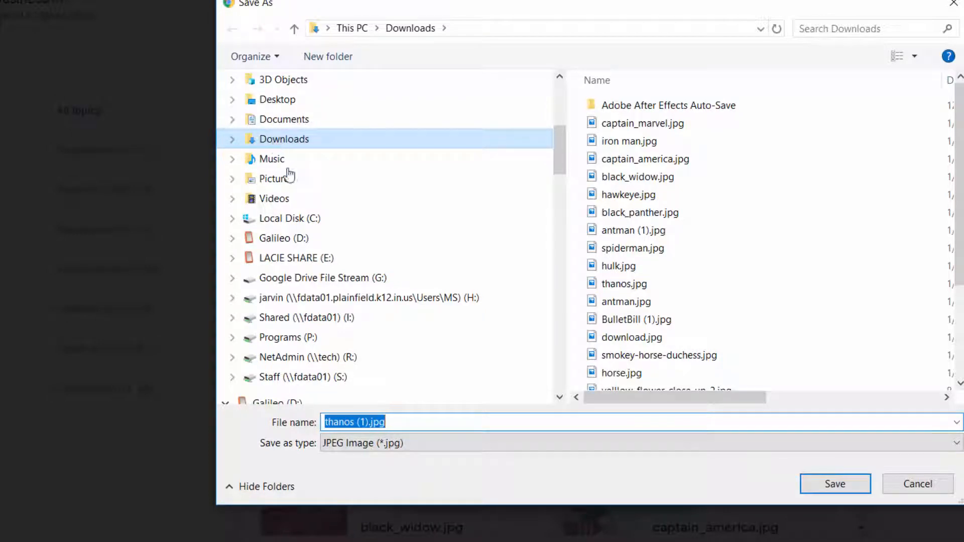
click(423, 419)
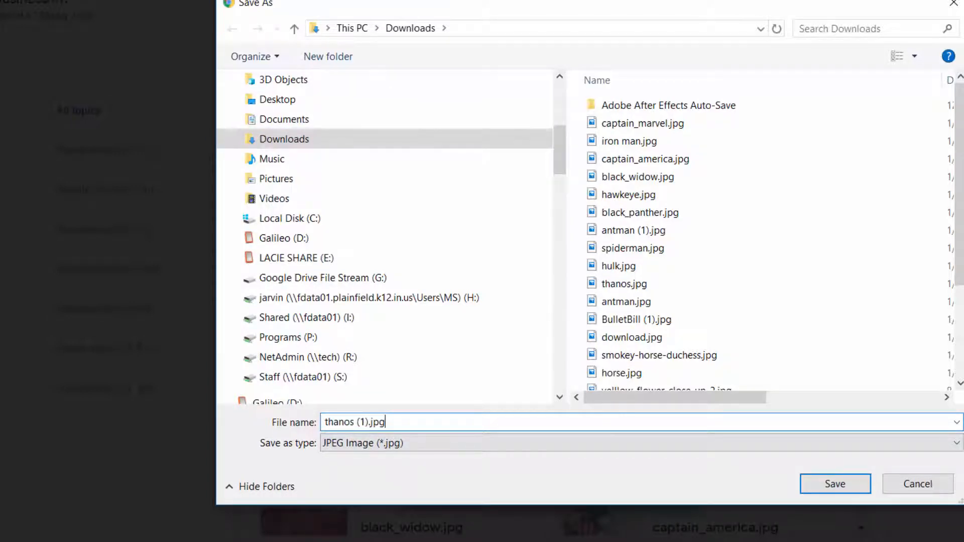
key(Left)
key(Left)
key(Left)
key(Left)
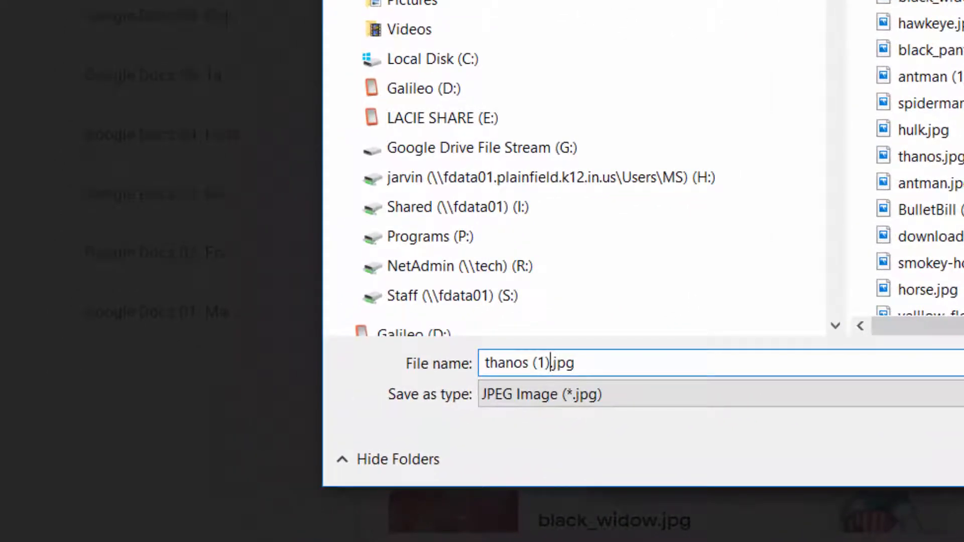
key(BackSpace)
key(BackSpace)
key(BackSpace)
key(BackSpace)
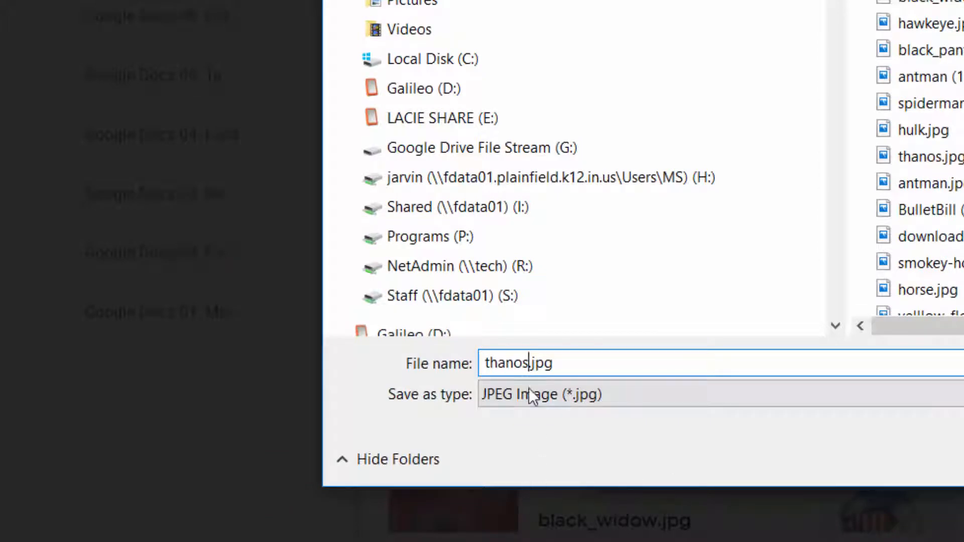
click(560, 363)
drag(559, 363, 479, 366)
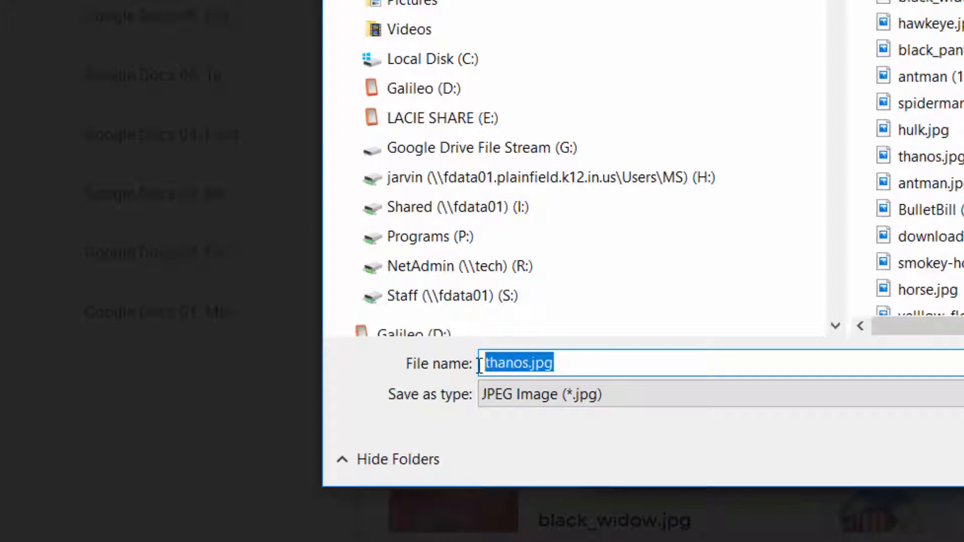
click(559, 363)
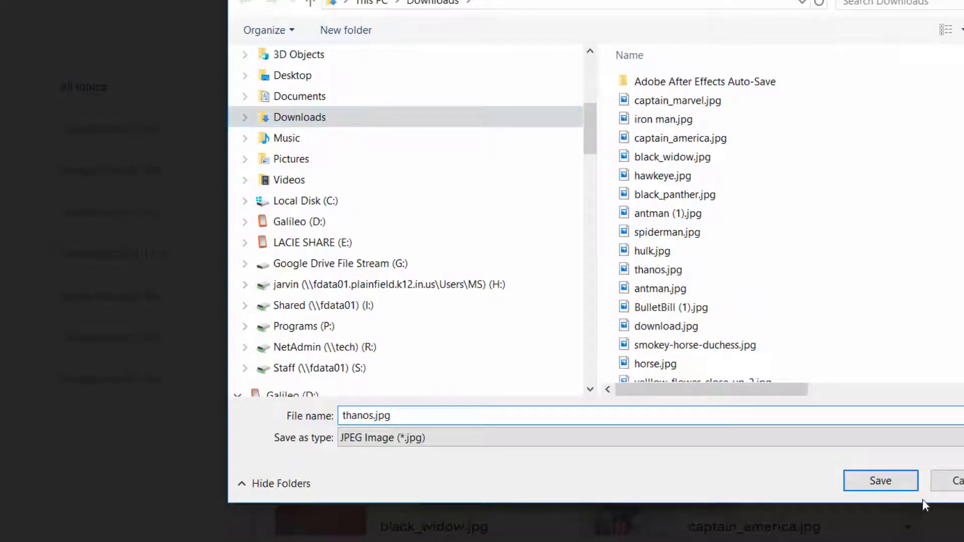
click(944, 481)
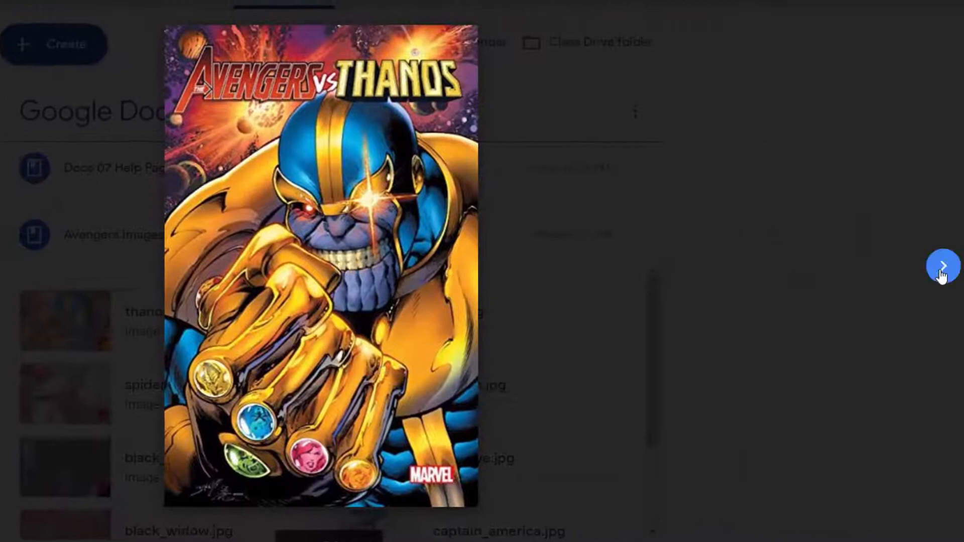
- View the Hulk image, open and cancel its save dialog, and advance the preview to the Spider-Man image
click(872, 274)
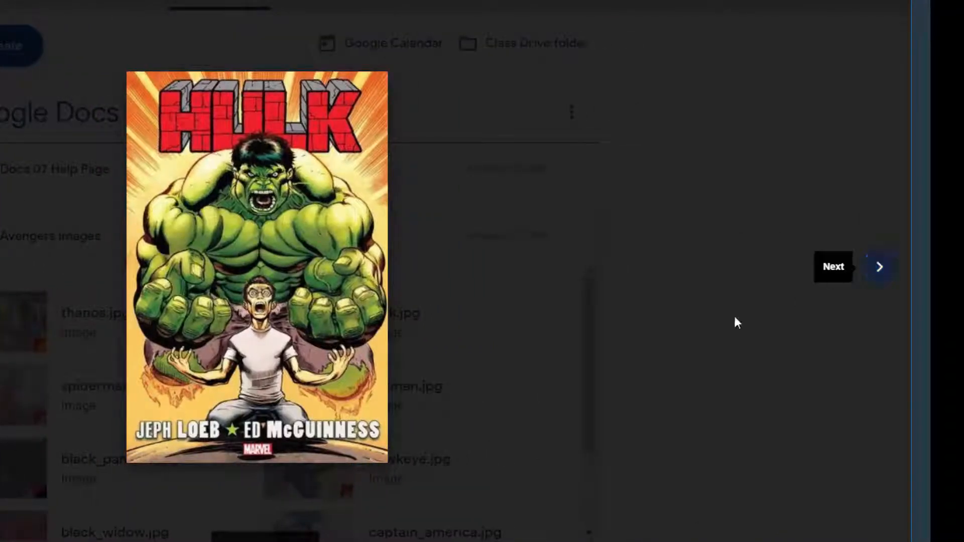
right_click(259, 199)
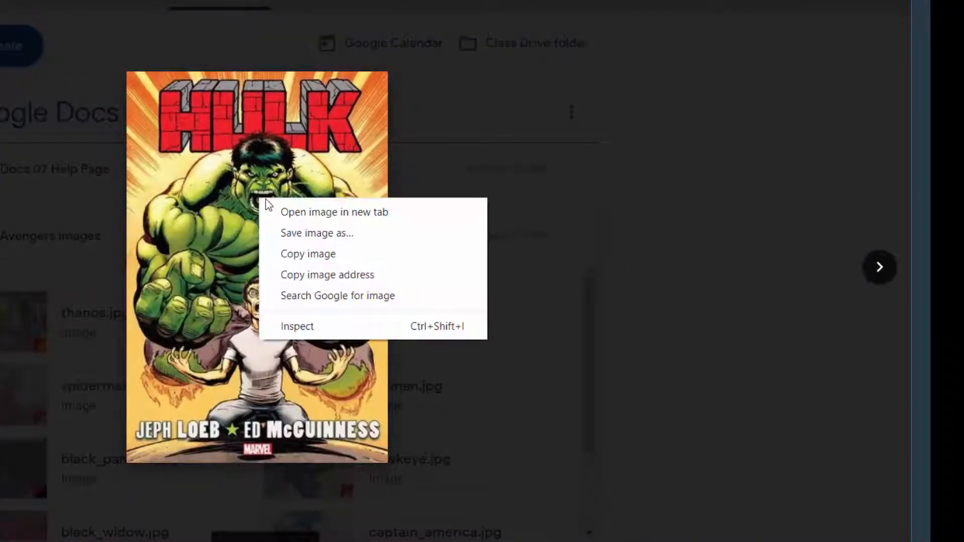
click(285, 236)
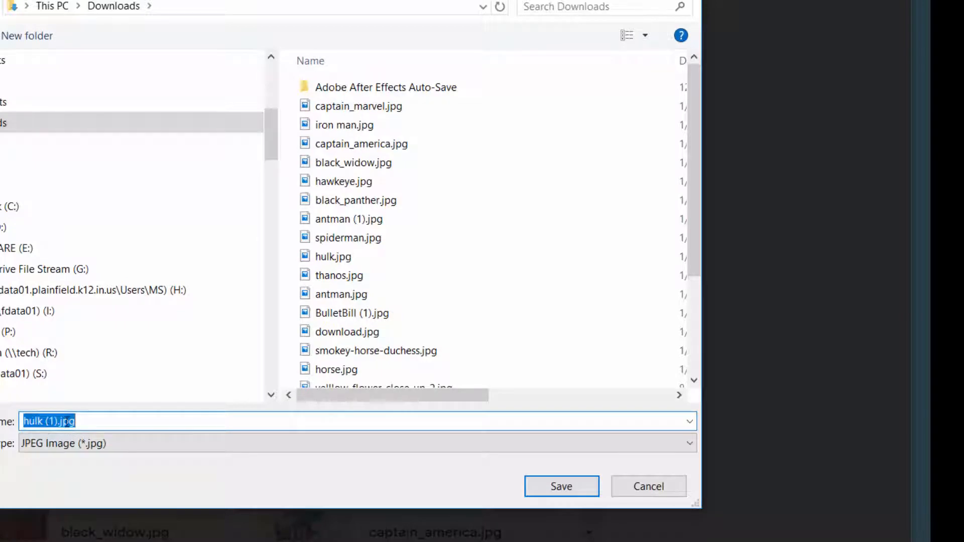
click(641, 486)
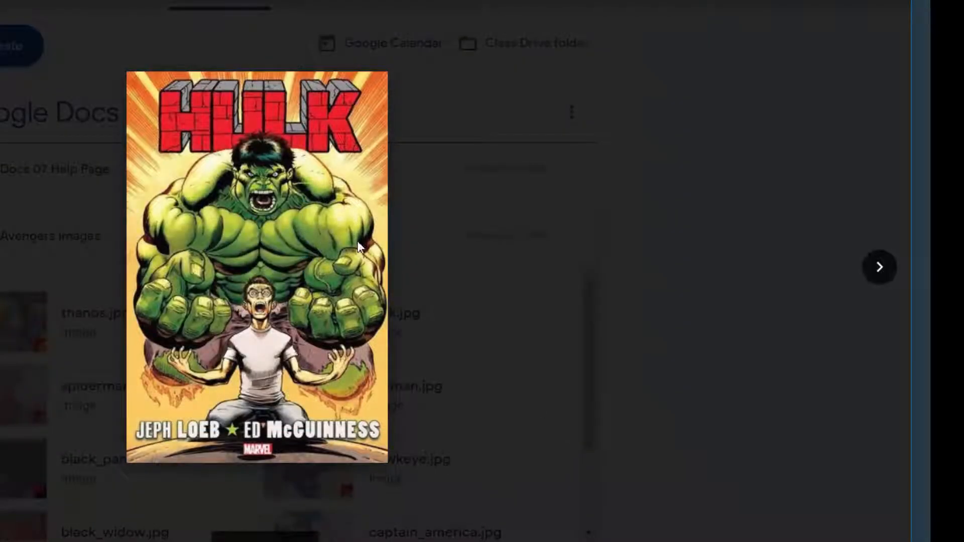
click(892, 274)
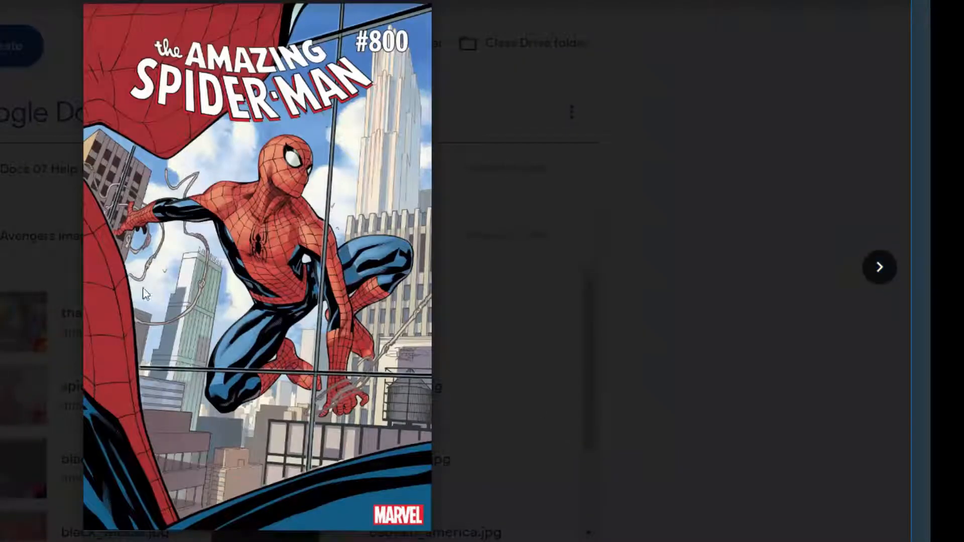
- Try to save the Spider-Man image in the Downloads folder as spiderman (1).jpg, and cancel the save
right_click(182, 185)
click(202, 221)
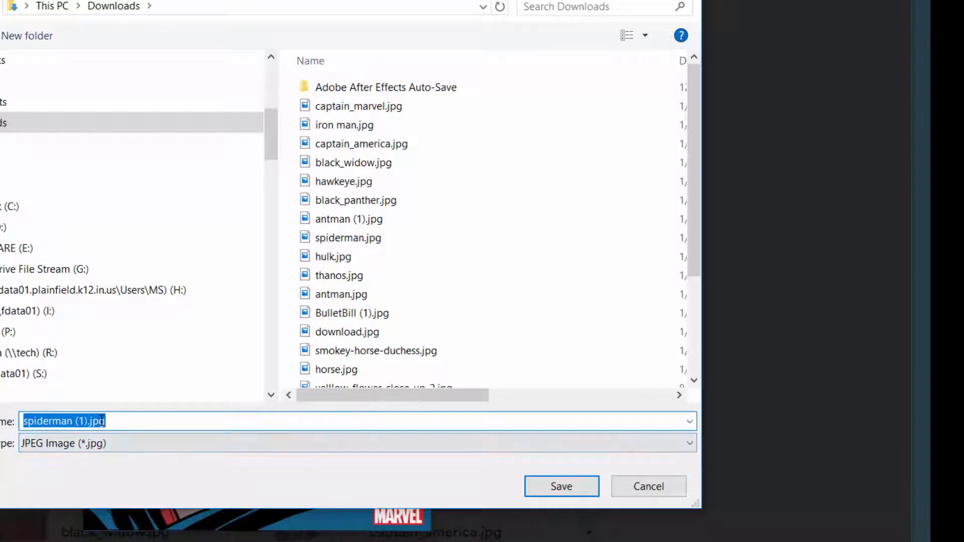
click(639, 485)
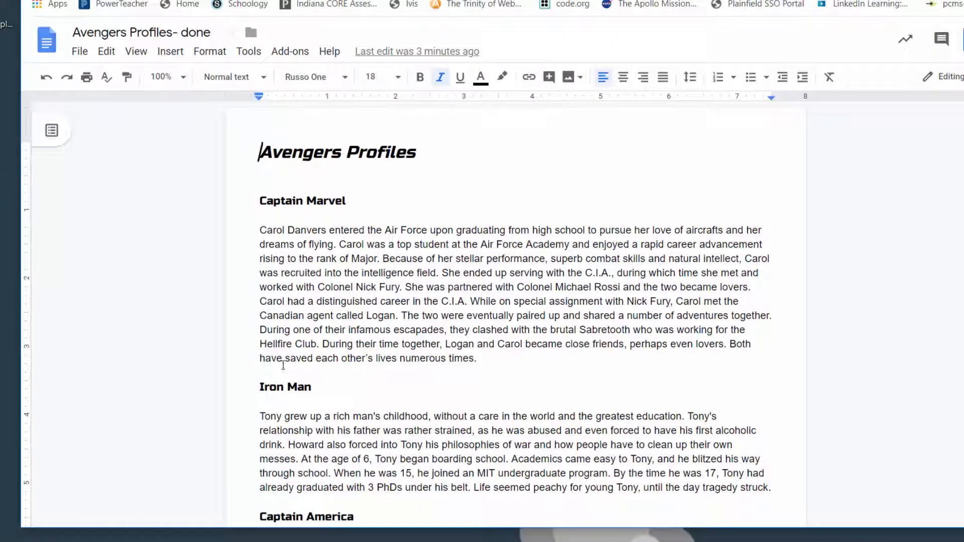
- Look through the Avengers Profiles- done document and place the cursor at the start of the paragraph under the Captain Marvel heading
scroll(394, 428, down, 12)
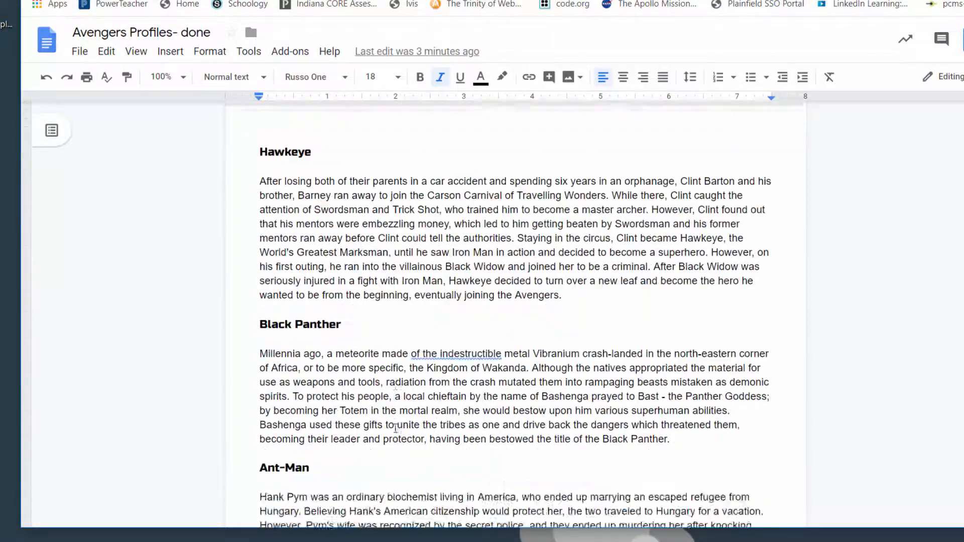
scroll(396, 428, down, 15)
scroll(390, 417, up, 20)
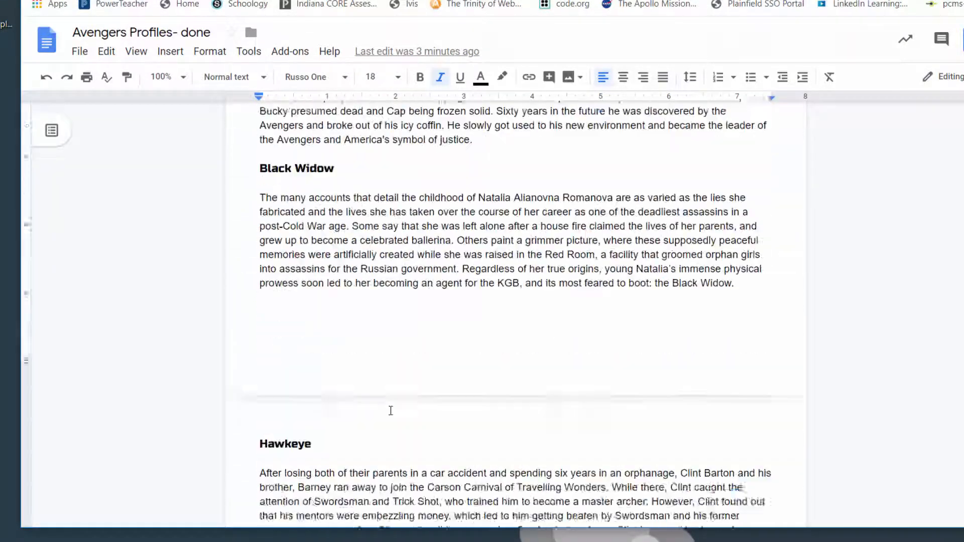
scroll(390, 411, up, 10)
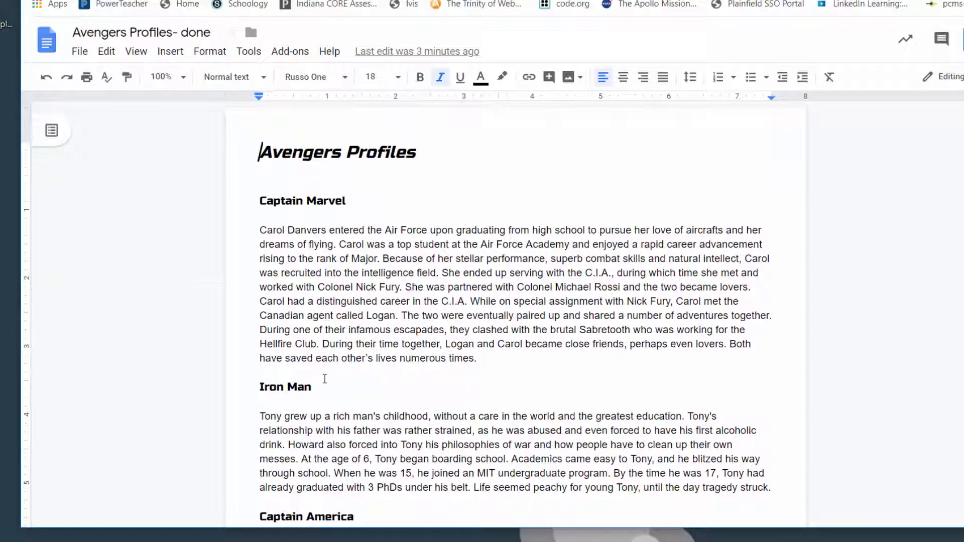
click(260, 232)
drag(285, 197, 362, 198)
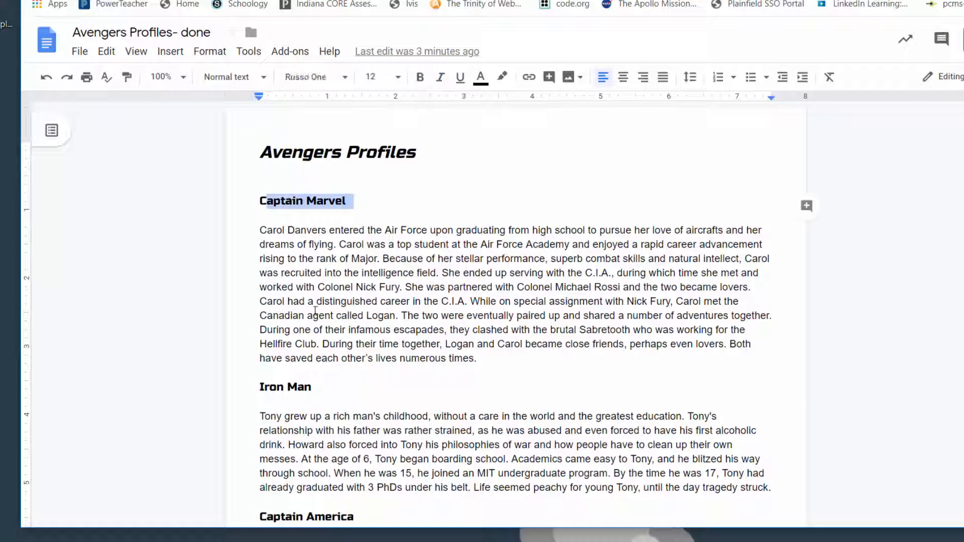
click(261, 232)
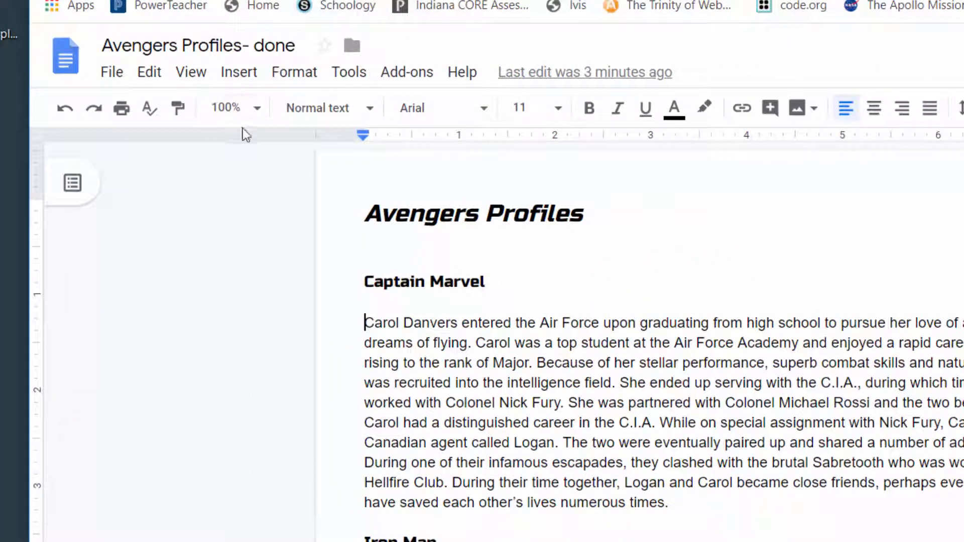
- Insert captain_marvel.jpg from the computer's Downloads folder at the start of the Captain Marvel paragraph
click(247, 79)
mouse_move(394, 121)
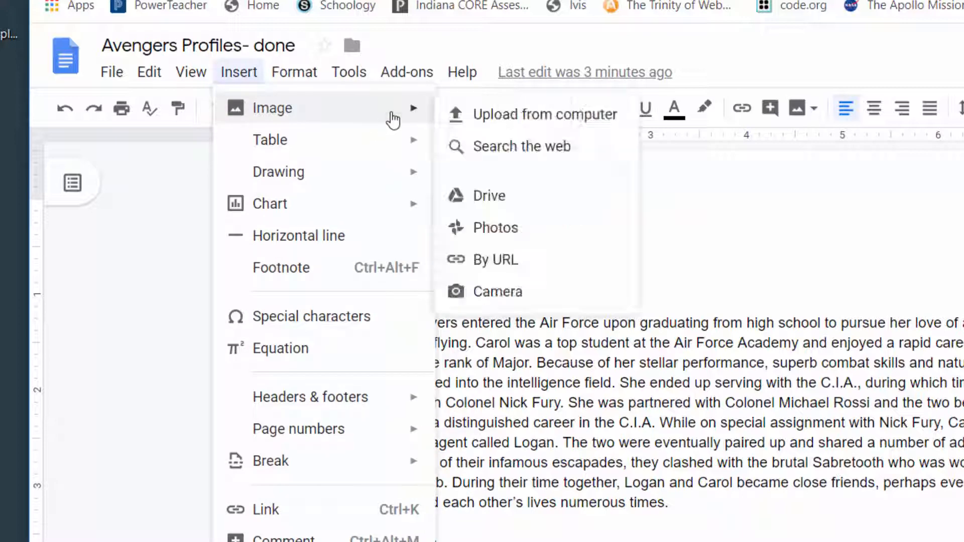
click(553, 120)
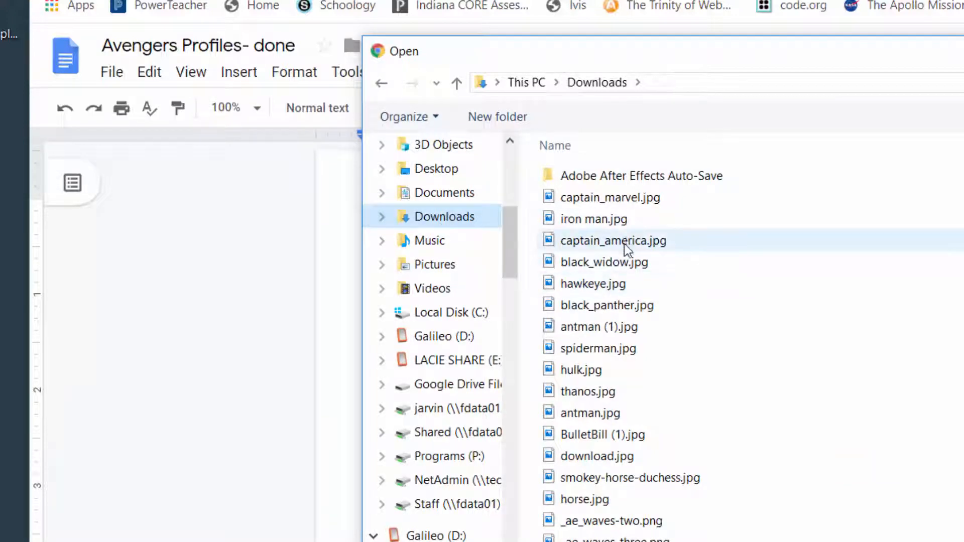
click(631, 203)
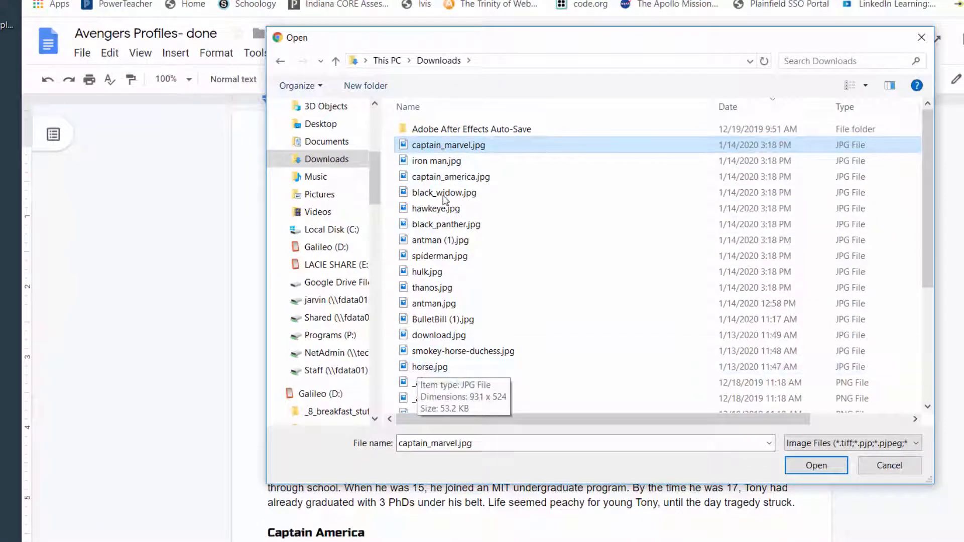
click(810, 467)
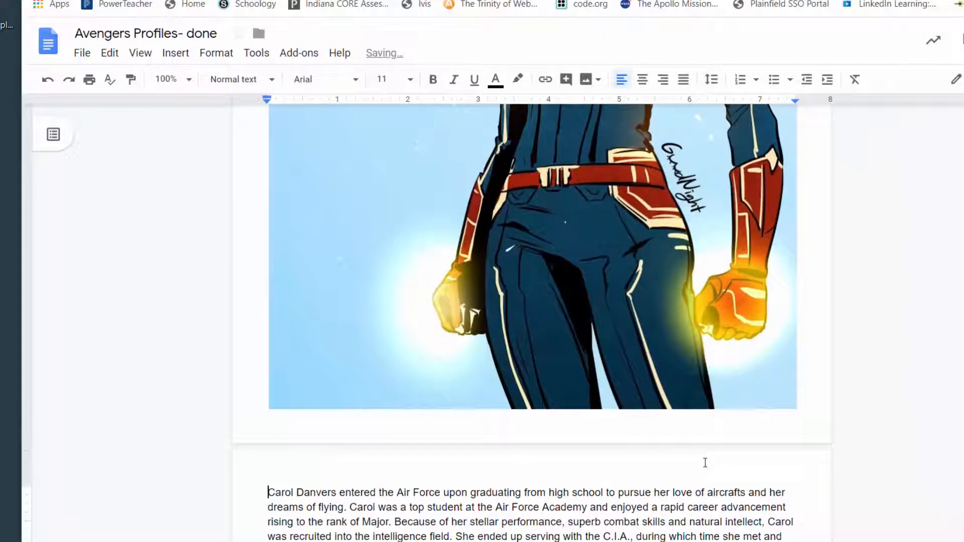
- Select the inserted Captain Marvel image and set its text wrapping to Wrap text
scroll(704, 463, up, 15)
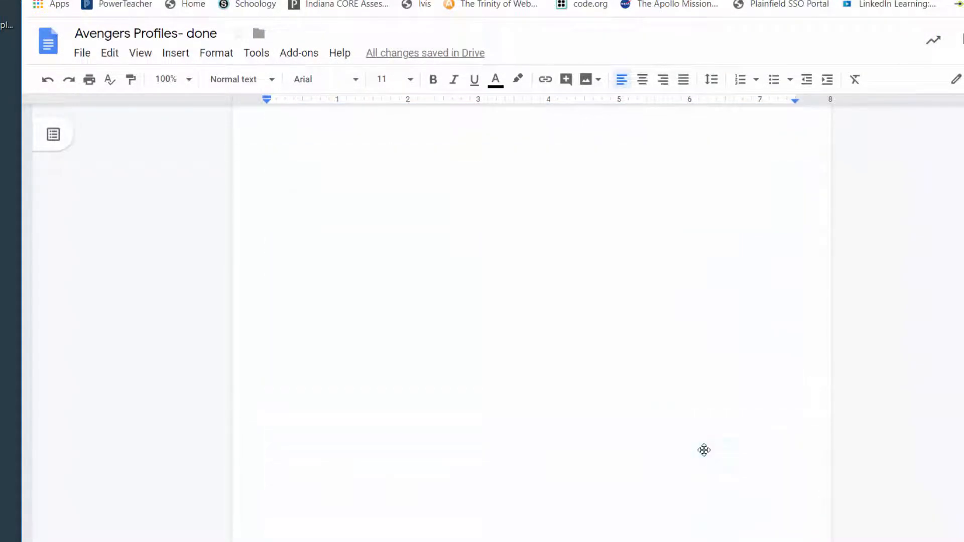
scroll(703, 454, up, 2)
scroll(703, 454, down, 8)
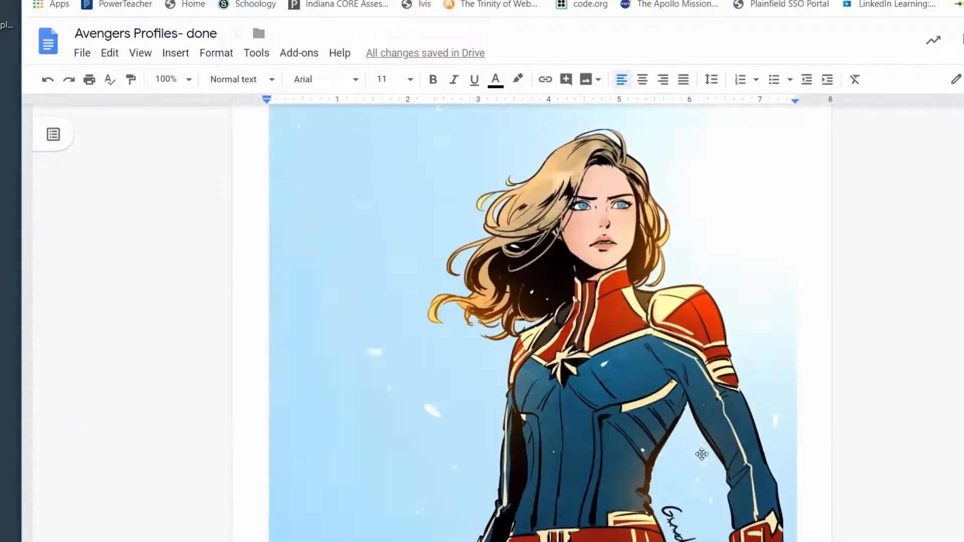
scroll(698, 456, down, 3)
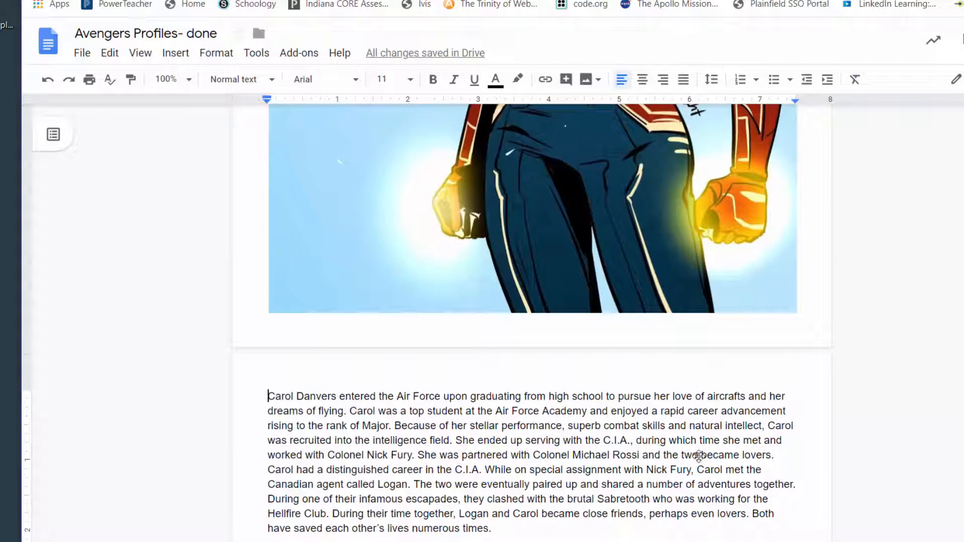
click(490, 214)
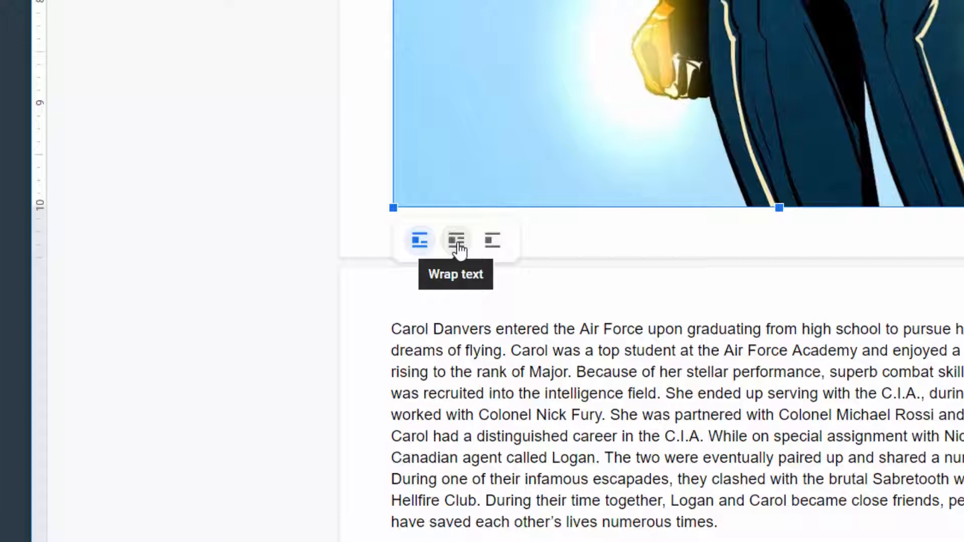
click(457, 241)
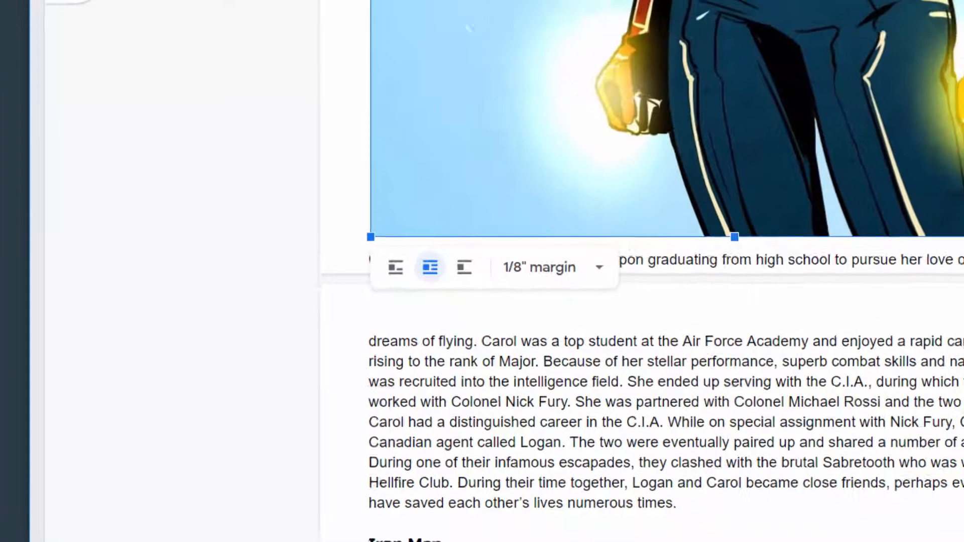
- Shrink the Captain Marvel image proportionally to about 2.5 inches wide
drag(902, 291, 559, 173)
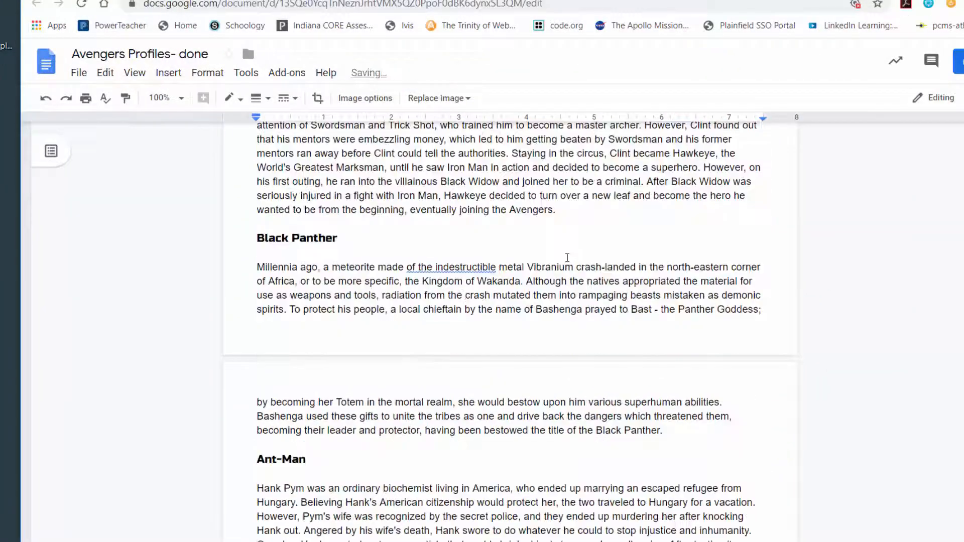
scroll(566, 258, up, 14)
scroll(554, 346, up, 4)
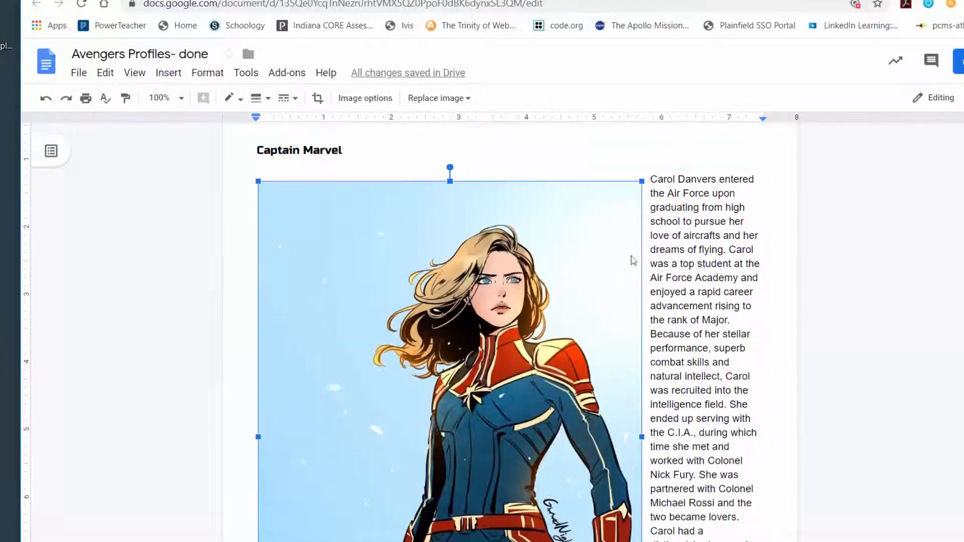
drag(637, 184, 357, 166)
scroll(397, 428, up, 5)
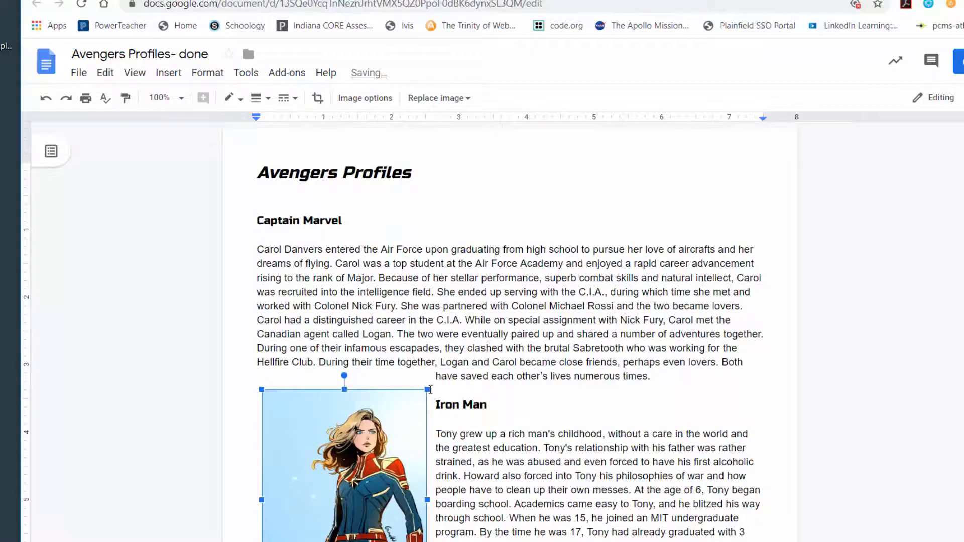